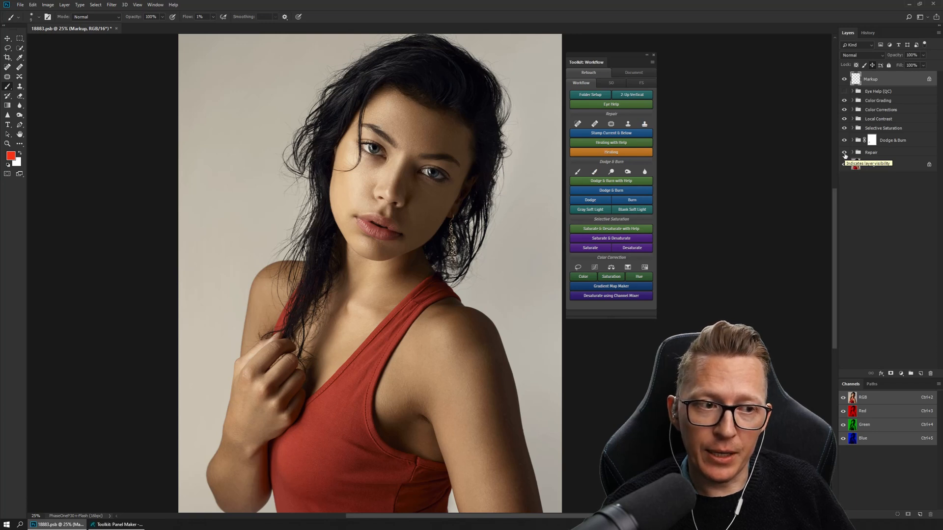
- Hide the Markup layer and every retouching group above the Background except the Repair group
{"action": "mouse_move", "coordinate": [844, 155]}
{"action": "left_mouse_down"}
{"action": "mouse_move", "coordinate": [844, 103]}
{"action": "mouse_move", "coordinate": [850, 131]}
{"action": "left_mouse_up"}
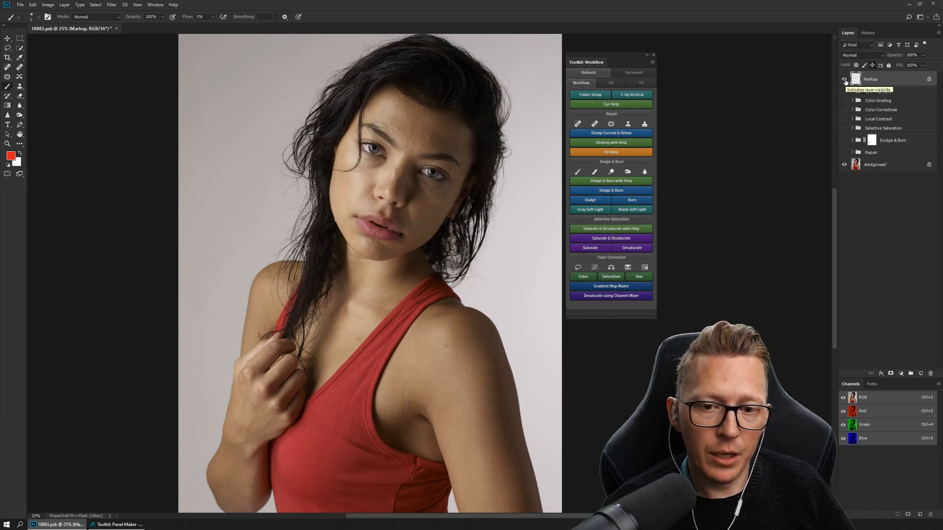
{"action": "left_click", "coordinate": [844, 80]}
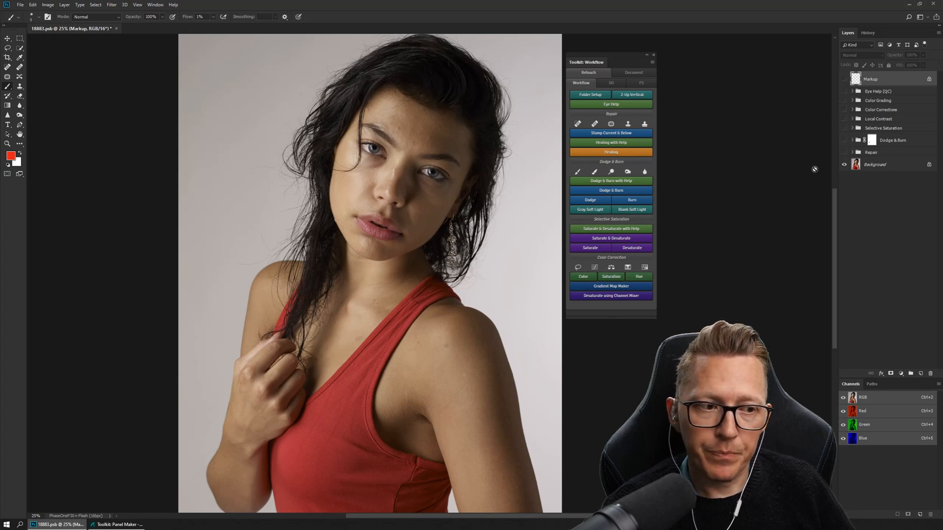
{"action": "left_click", "coordinate": [869, 153]}
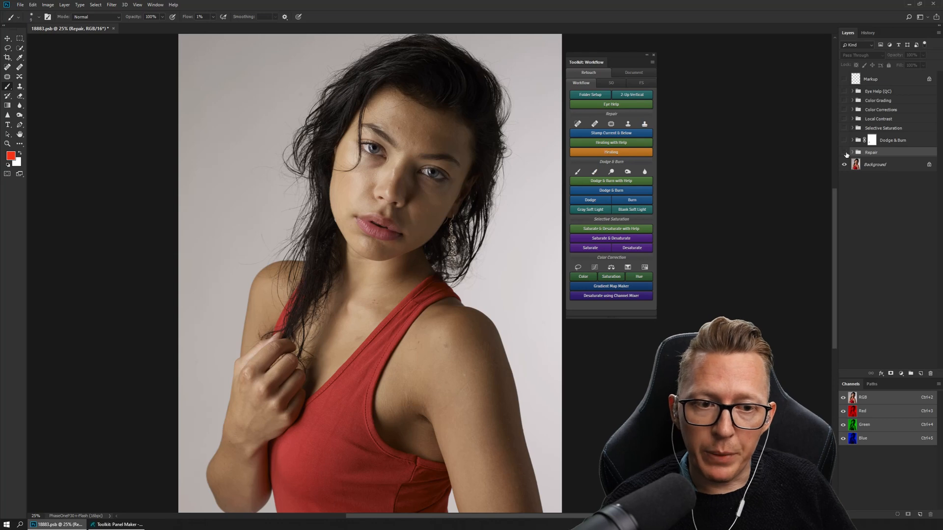
{"action": "left_click", "coordinate": [845, 153]}
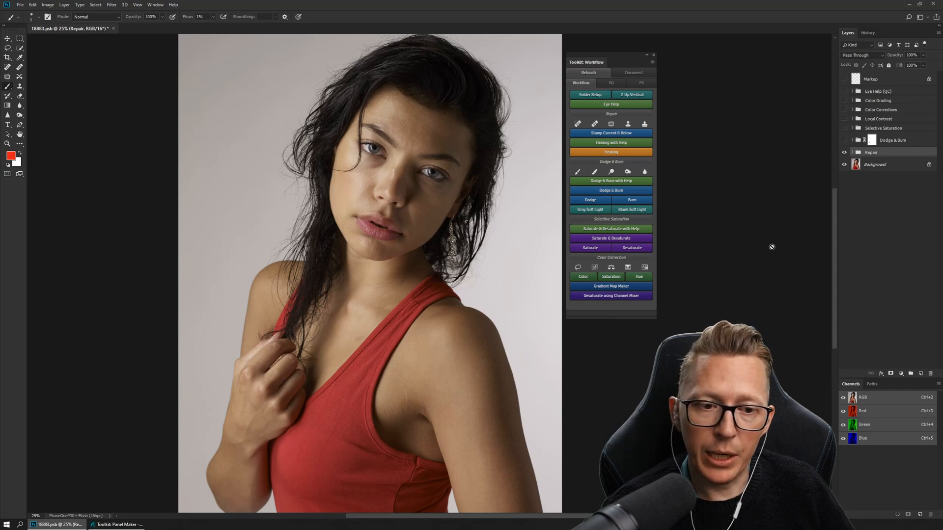
- Make the Dodge & Burn, Selective Saturation, Local Contrast, Color Corrections and Color Grading groups visible one after another
{"action": "left_click", "coordinate": [844, 140]}
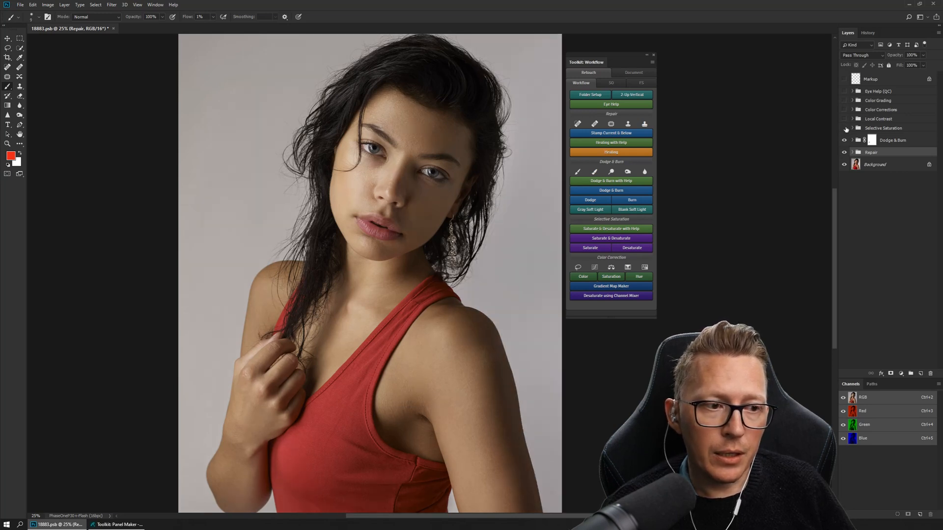
{"action": "left_click", "coordinate": [845, 129]}
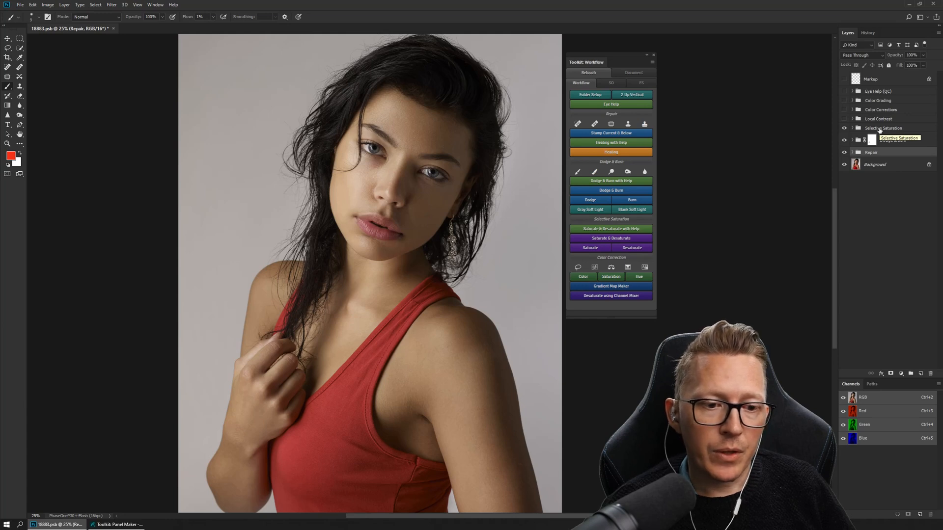
{"action": "left_click", "coordinate": [879, 130]}
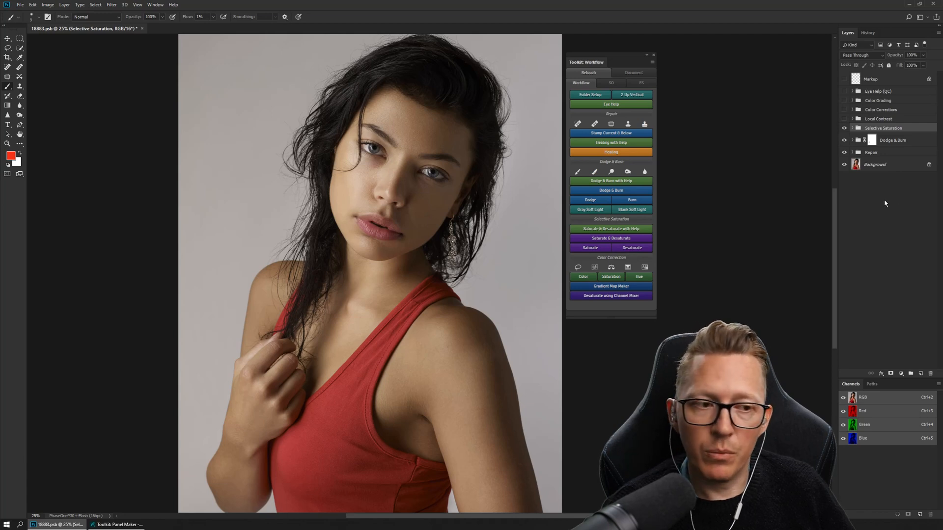
{"action": "left_click", "coordinate": [844, 119]}
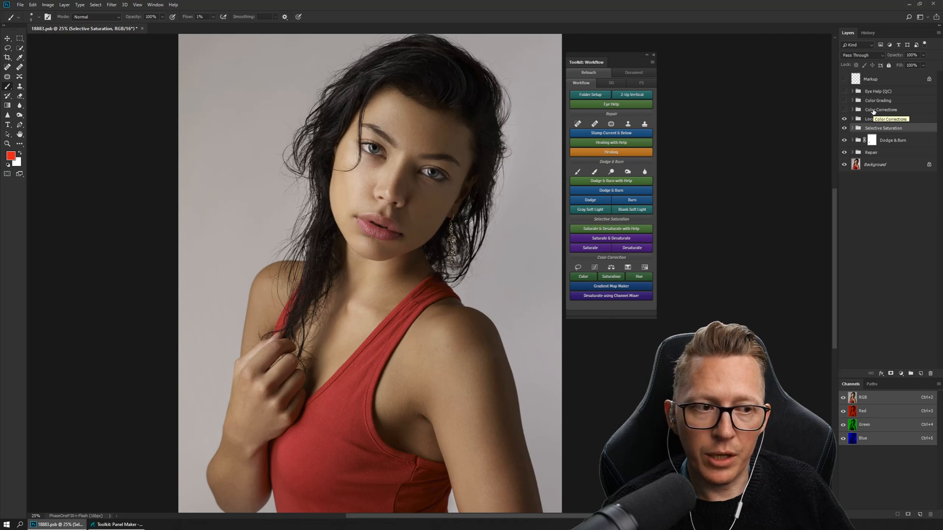
{"action": "left_click", "coordinate": [874, 111]}
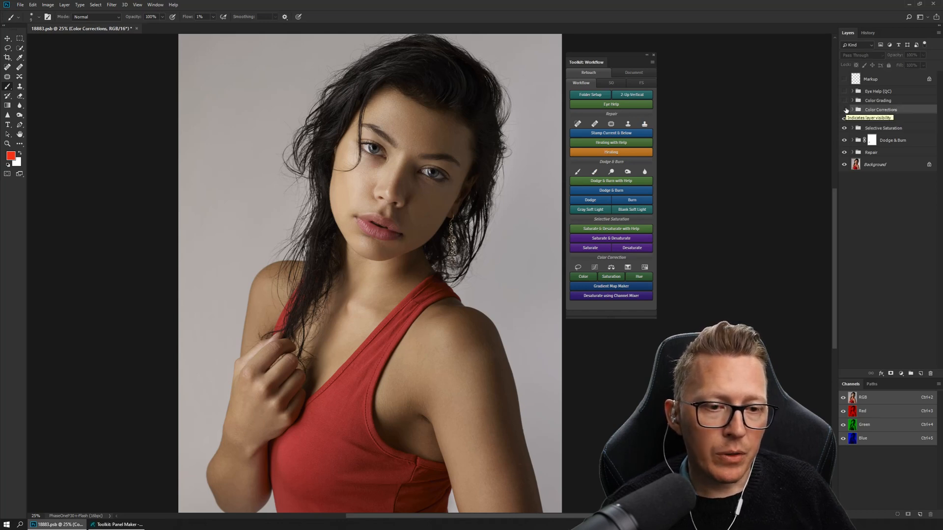
{"action": "left_click", "coordinate": [845, 110]}
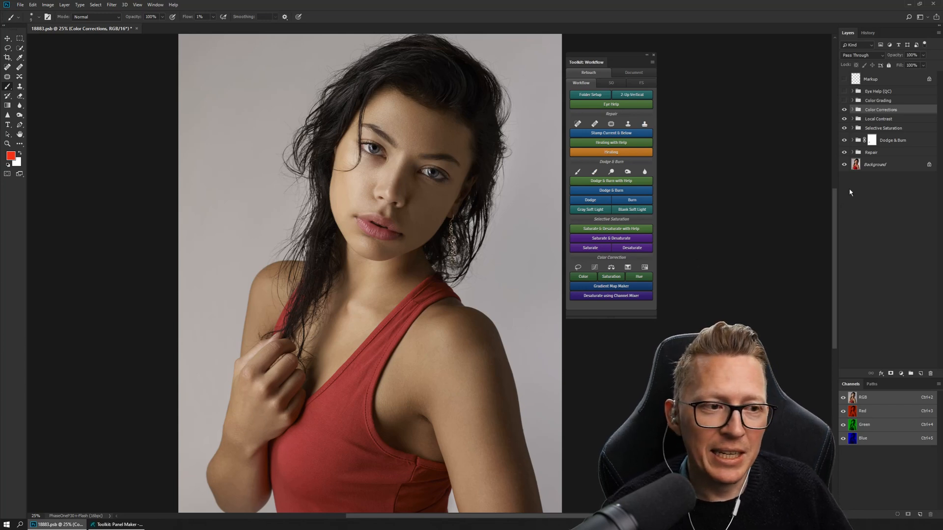
{"action": "left_click", "coordinate": [872, 101]}
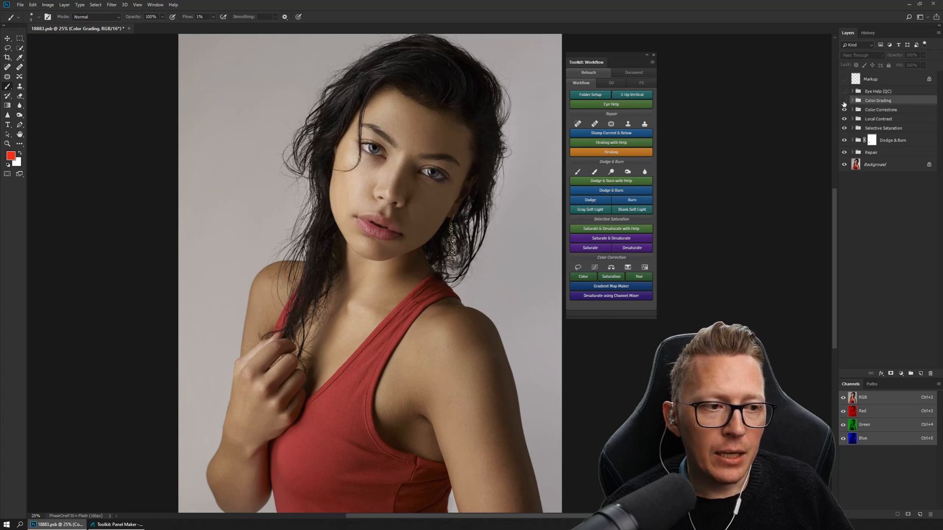
{"action": "left_click", "coordinate": [844, 100]}
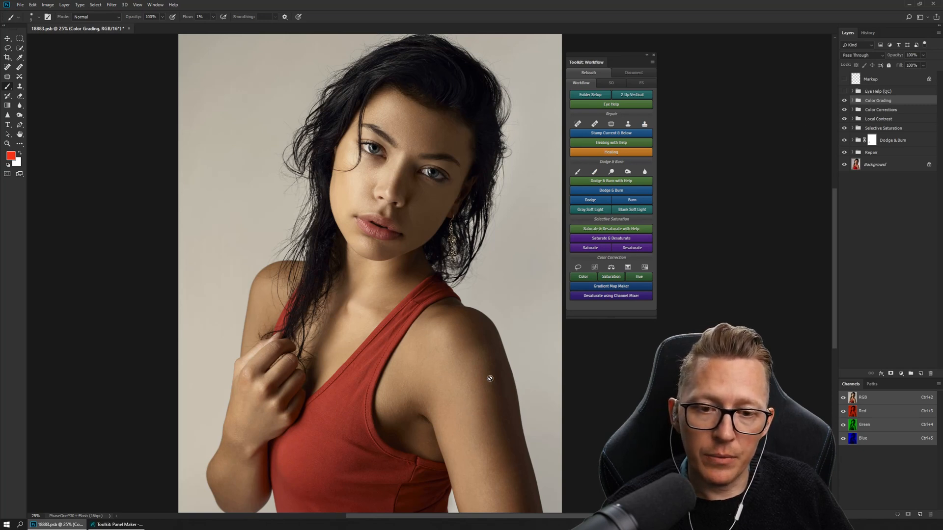
- Compare the portrait before and after retouching by repeatedly isolating the Background layer and restoring the others
{"action": "left_click", "coordinate": [844, 166], "text": "alt"}
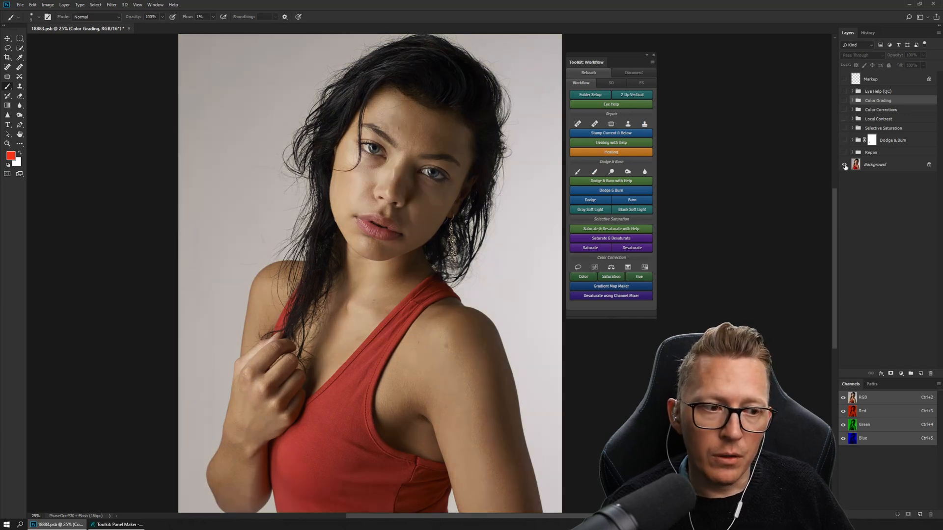
{"action": "left_click", "coordinate": [843, 166], "text": "alt"}
{"action": "left_click", "coordinate": [843, 165], "text": "alt"}
{"action": "left_click", "coordinate": [843, 166], "text": "alt"}
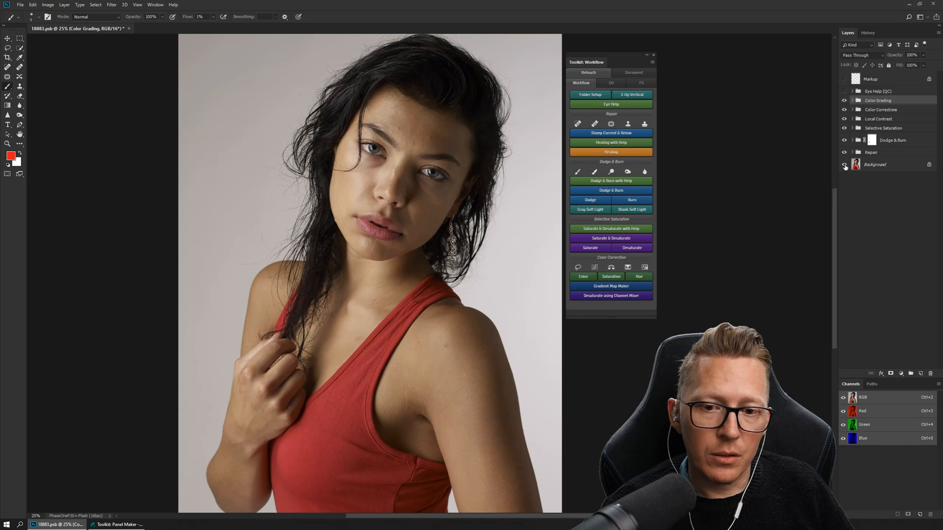
{"action": "left_click", "coordinate": [843, 165], "text": "alt"}
{"action": "left_click", "coordinate": [843, 165], "text": "alt"}
{"action": "left_click", "coordinate": [843, 166], "text": "alt"}
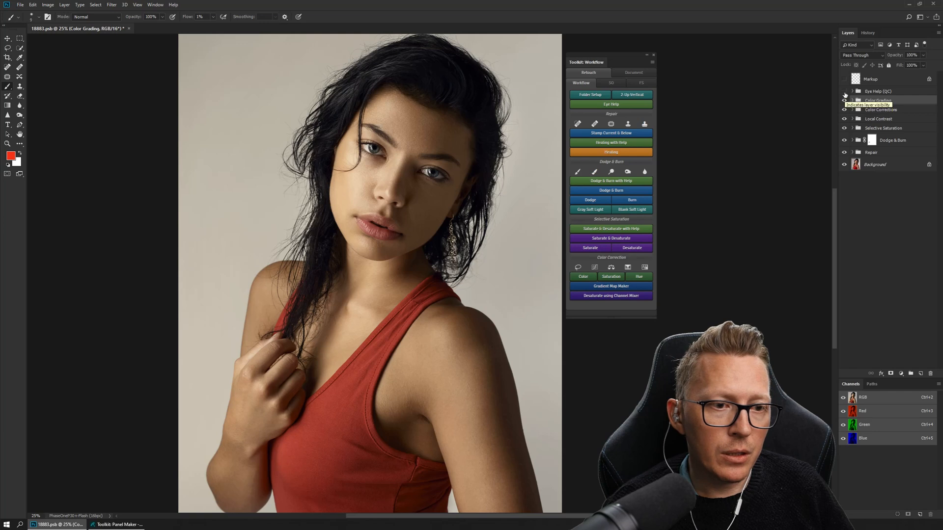
- Leave only the Background layer visible, select it, and duplicate the image into a new document
{"action": "left_click", "coordinate": [844, 164], "text": "alt"}
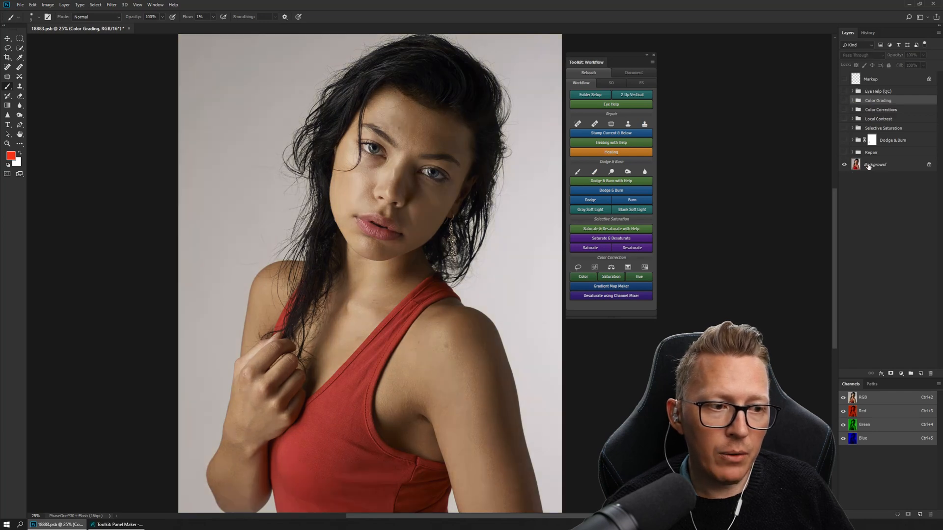
{"action": "left_click", "coordinate": [891, 165]}
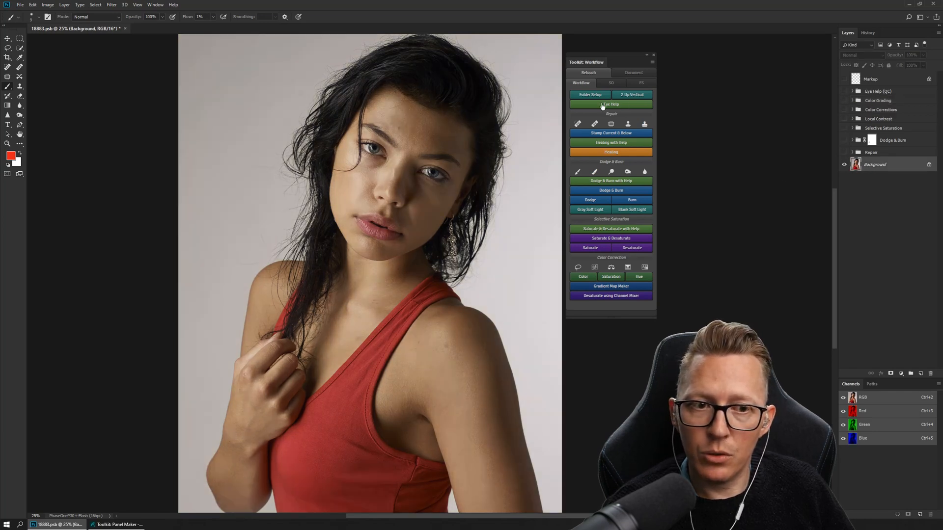
{"action": "left_click_drag", "start_coordinate": [578, 61], "coordinate": [606, 62]}
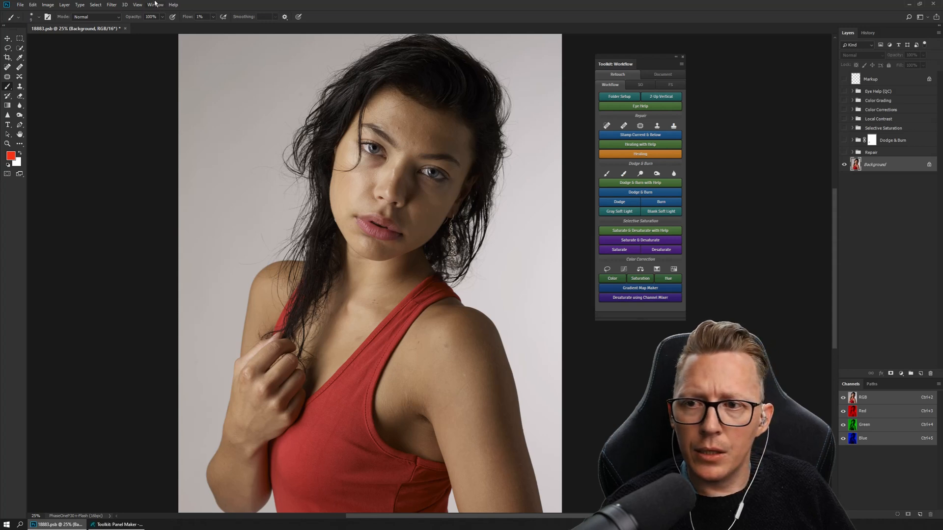
{"action": "left_click", "coordinate": [155, 4]}
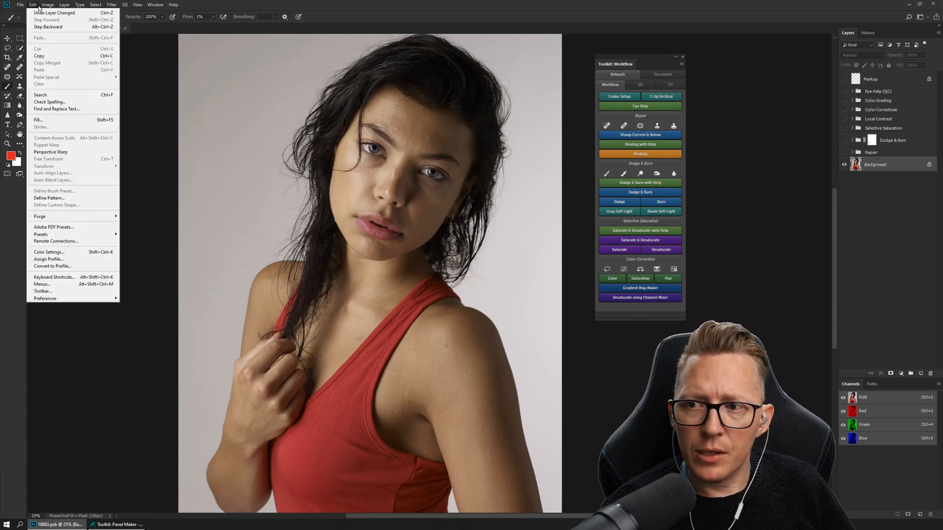
{"action": "mouse_move", "coordinate": [47, 5]}
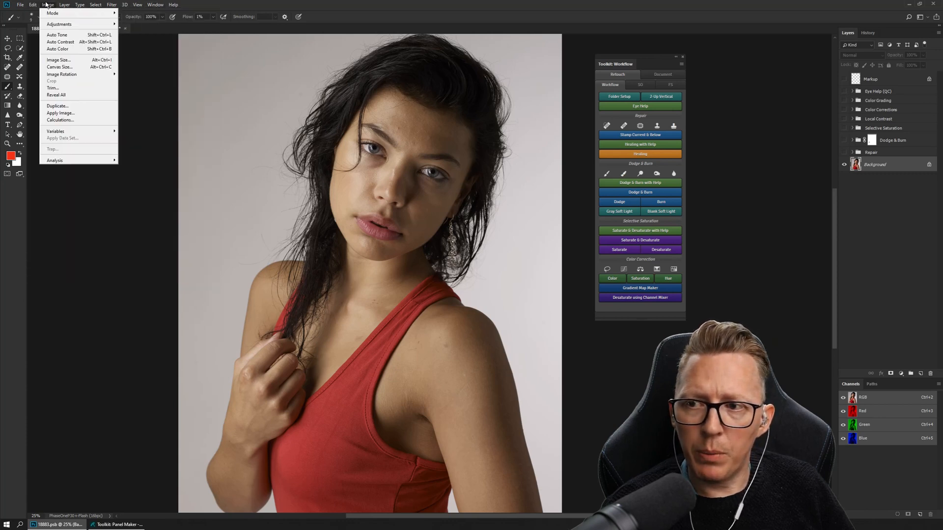
{"action": "left_click", "coordinate": [75, 104]}
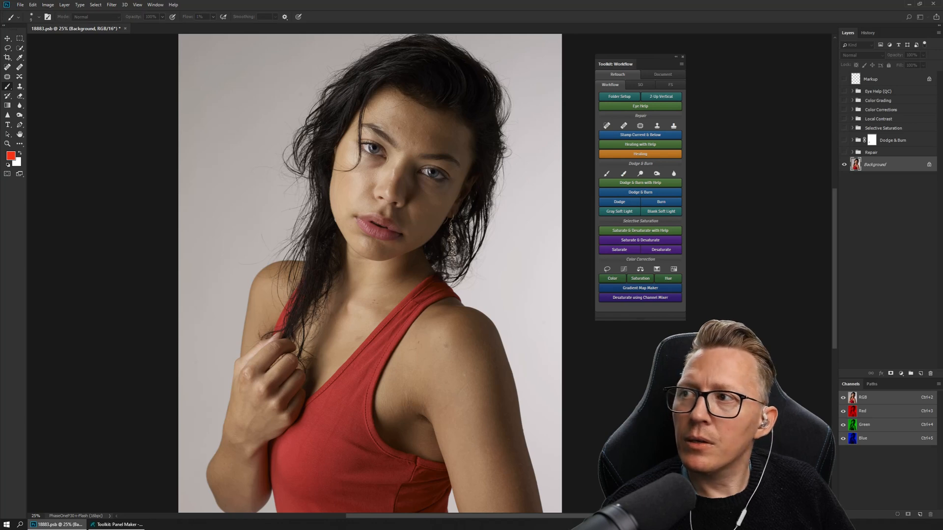
{"action": "key", "text": "Return"}
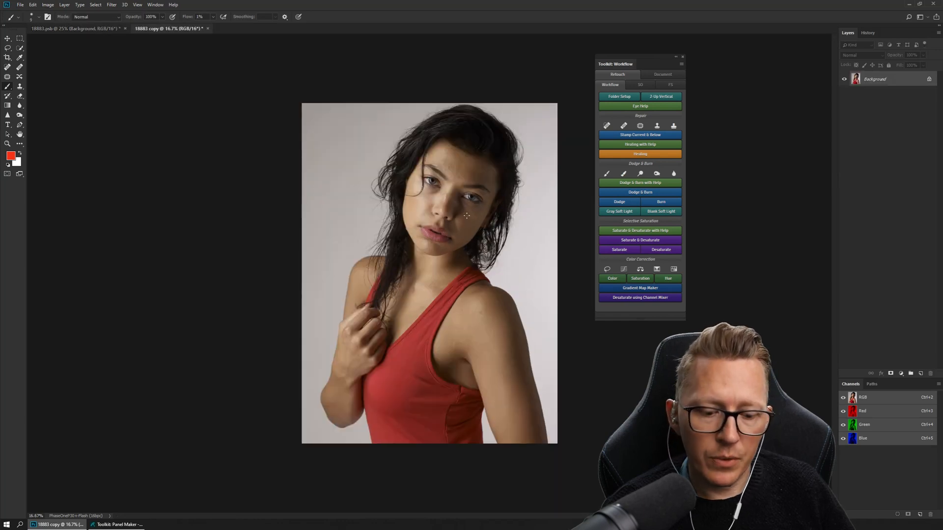
{"action": "key", "text": "ctrl+plus"}
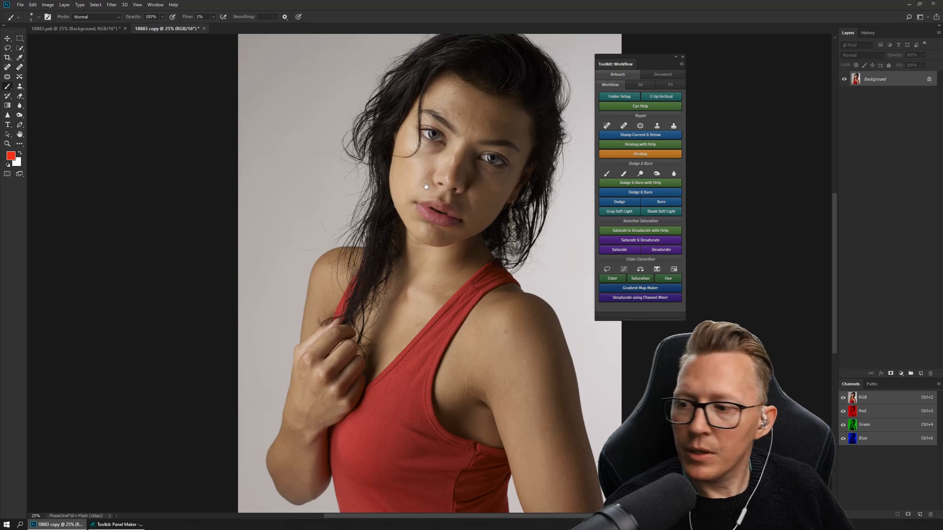
{"action": "left_click_drag", "start_coordinate": [425, 187], "coordinate": [346, 193]}
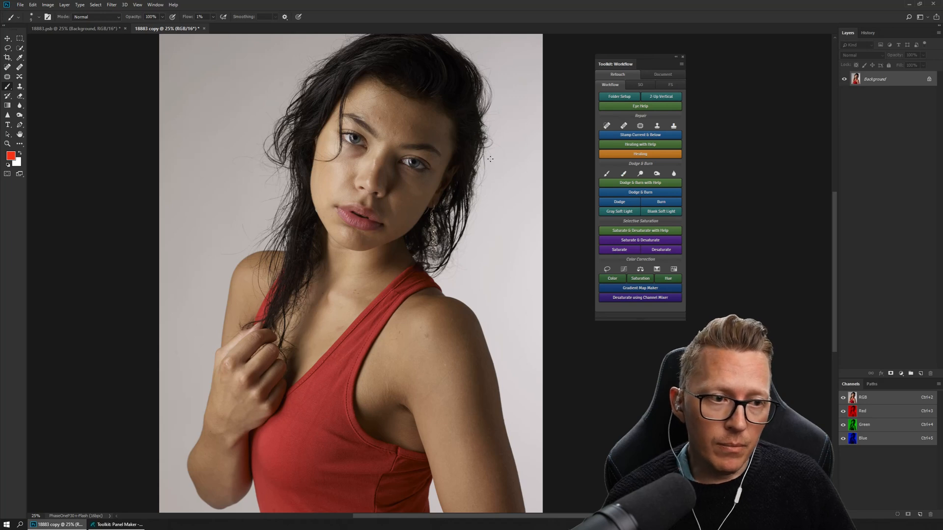
{"action": "left_click", "coordinate": [640, 84]}
{"action": "left_click", "coordinate": [670, 85]}
{"action": "left_click", "coordinate": [612, 89]}
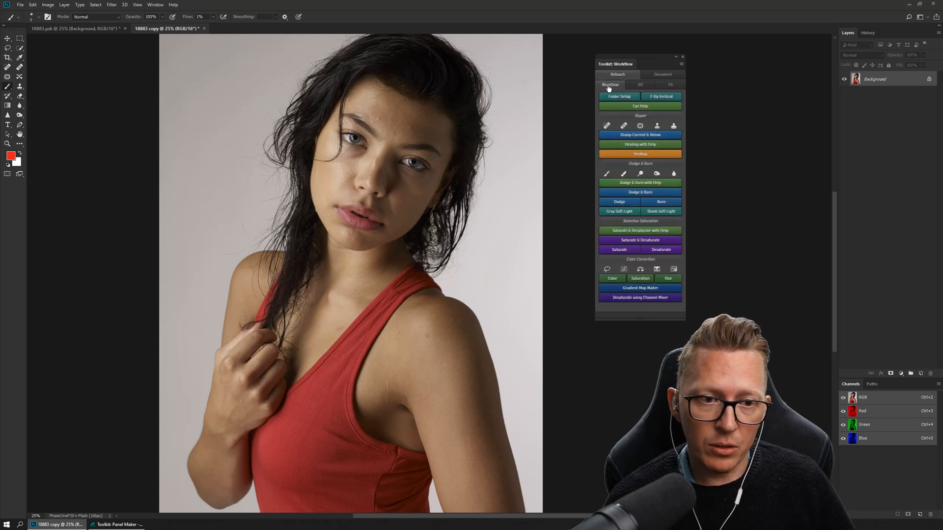
{"action": "left_click", "coordinate": [649, 77]}
{"action": "left_click", "coordinate": [623, 76]}
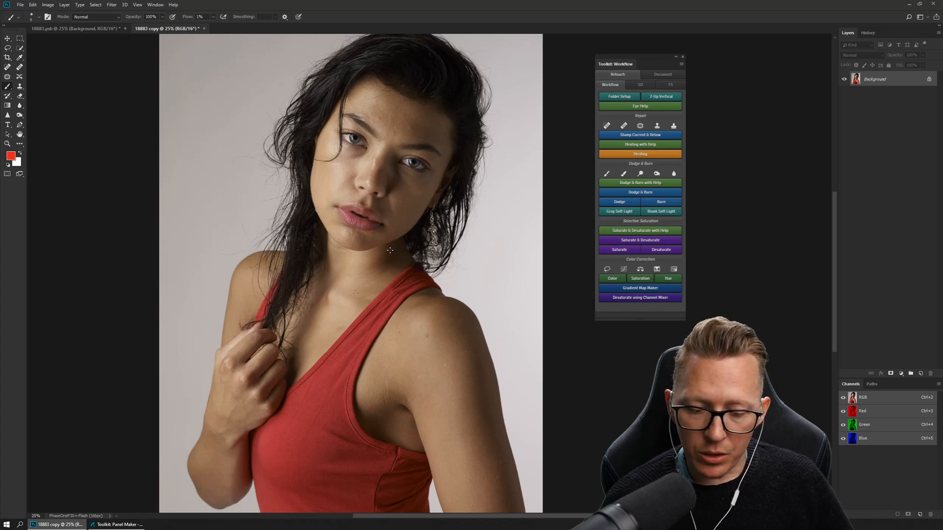
- Split the duplicated image into a 2-Up Vertical view and narrow the window showing the whole portrait
{"action": "key", "text": "ctrl+plus"}
{"action": "key", "text": "ctrl+plus"}
{"action": "key", "text": "ctrl+plus"}
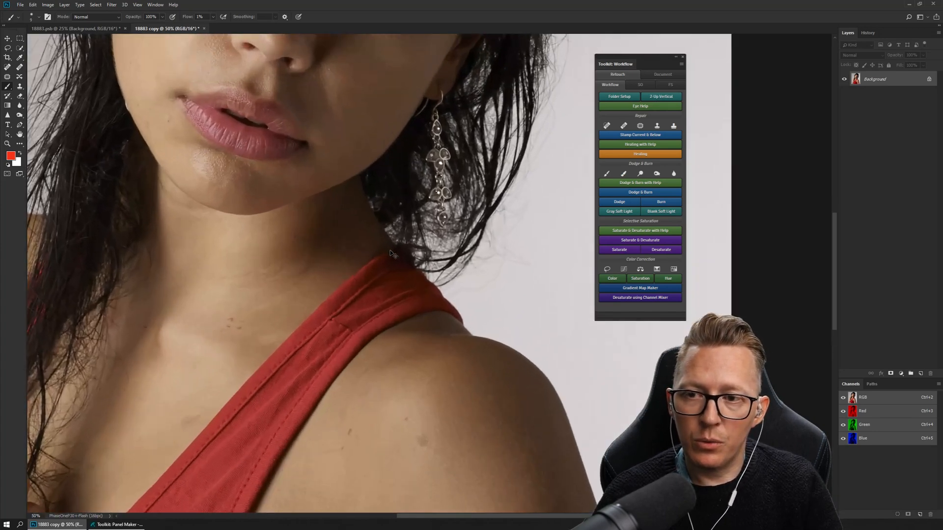
{"action": "key", "text": "ctrl+plus"}
{"action": "key", "text": "ctrl+plus"}
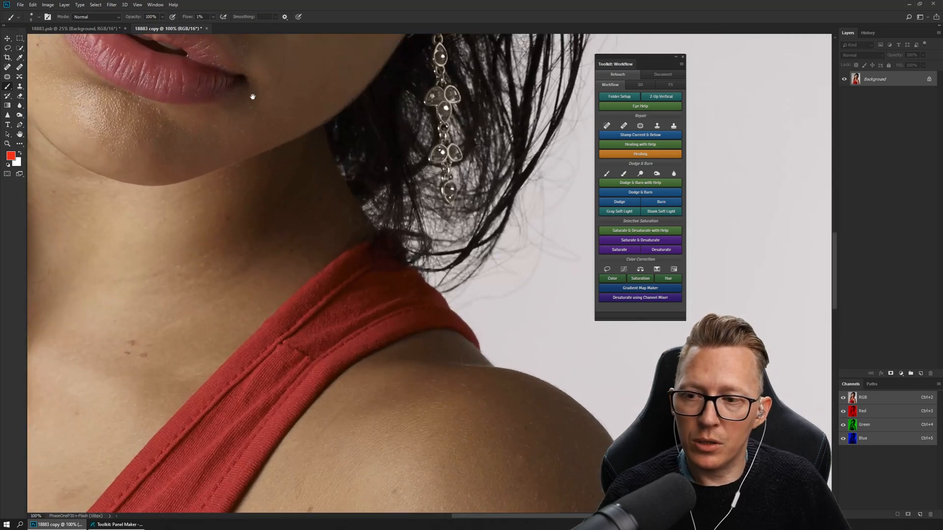
{"action": "left_click_drag", "start_coordinate": [252, 97], "coordinate": [423, 465]}
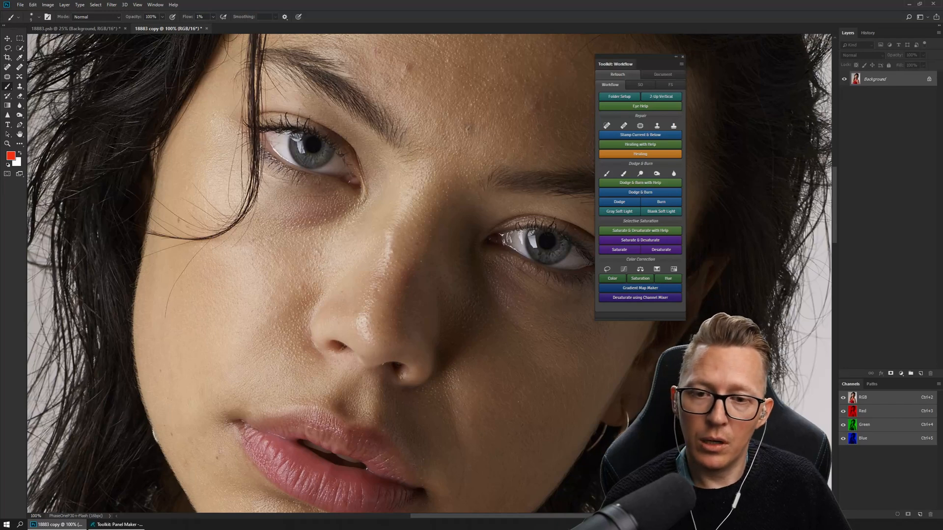
{"action": "left_click", "coordinate": [663, 97]}
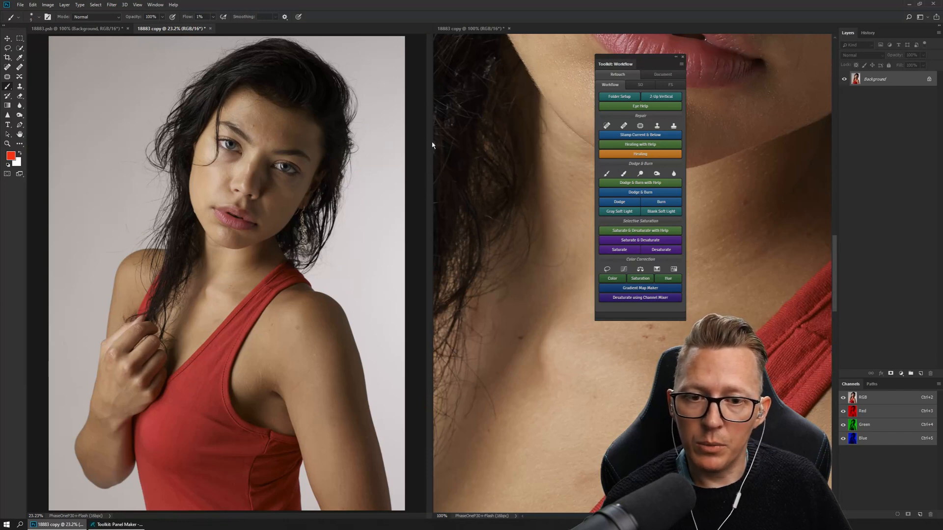
{"action": "left_click_drag", "start_coordinate": [432, 146], "coordinate": [285, 132]}
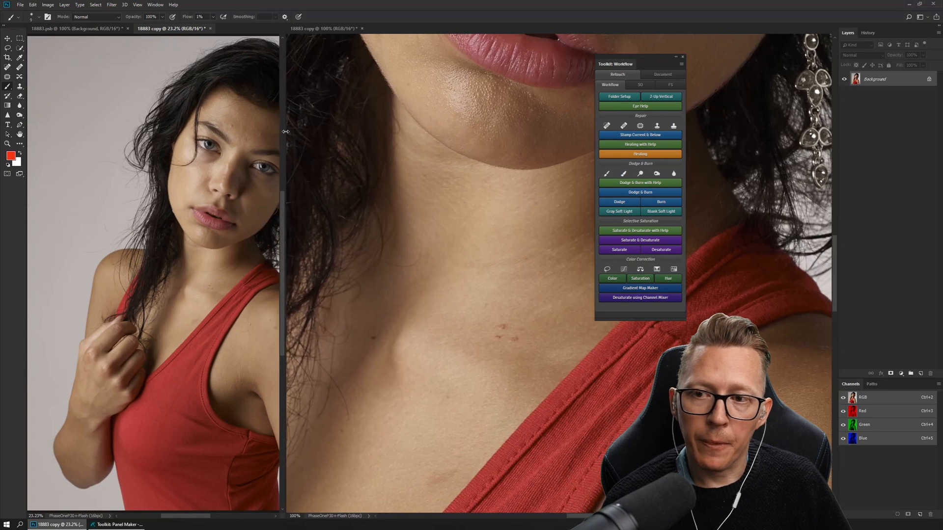
- Close the original 18883.psb without saving, centre the portrait in the overview, and activate the 100% window
{"action": "left_click", "coordinate": [128, 29]}
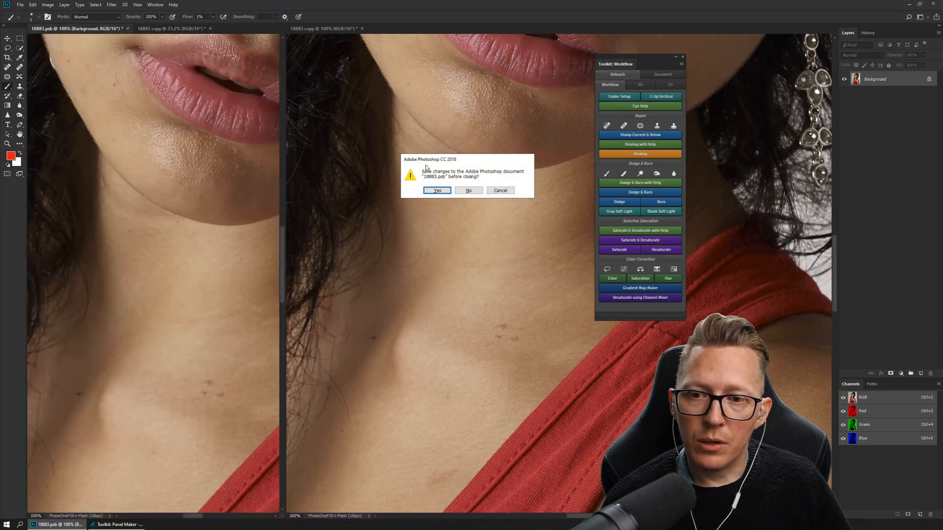
{"action": "left_click", "coordinate": [467, 190]}
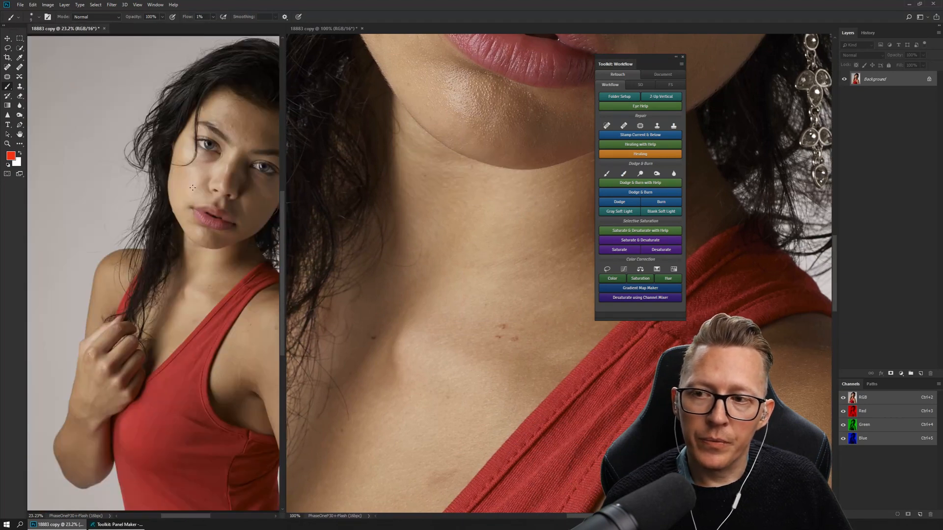
{"action": "left_click_drag", "start_coordinate": [224, 184], "coordinate": [152, 170]}
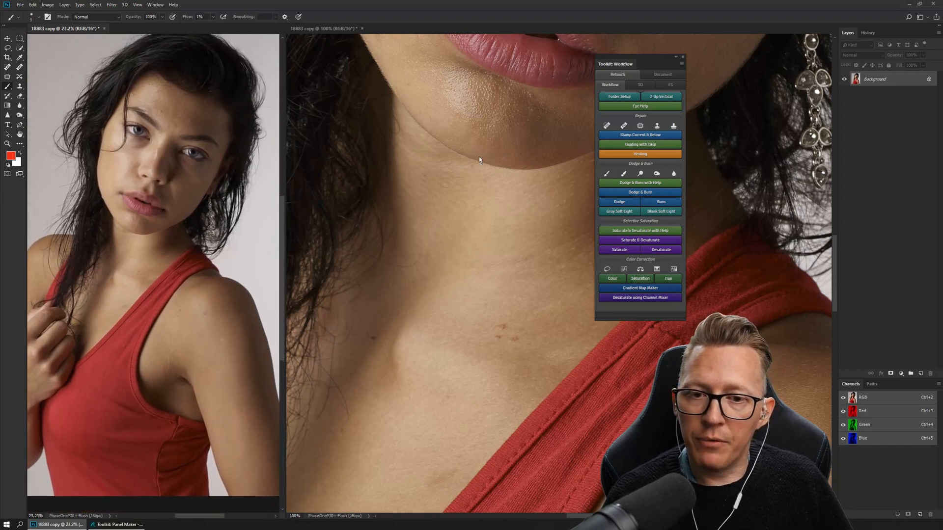
{"action": "left_click", "coordinate": [495, 81]}
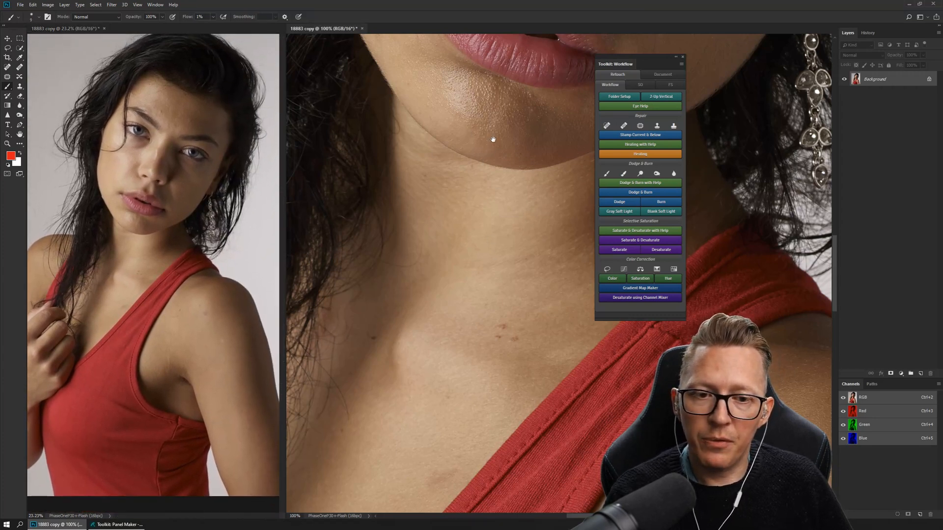
- Examine the face and skin in the detail window at magnifications between 33.3% and 200%, and compare it with the overview
{"action": "mouse_move", "coordinate": [493, 123]}
{"action": "left_mouse_down"}
{"action": "mouse_move", "coordinate": [496, 351]}
{"action": "mouse_move", "coordinate": [488, 269]}
{"action": "mouse_move", "coordinate": [470, 294]}
{"action": "left_mouse_up"}
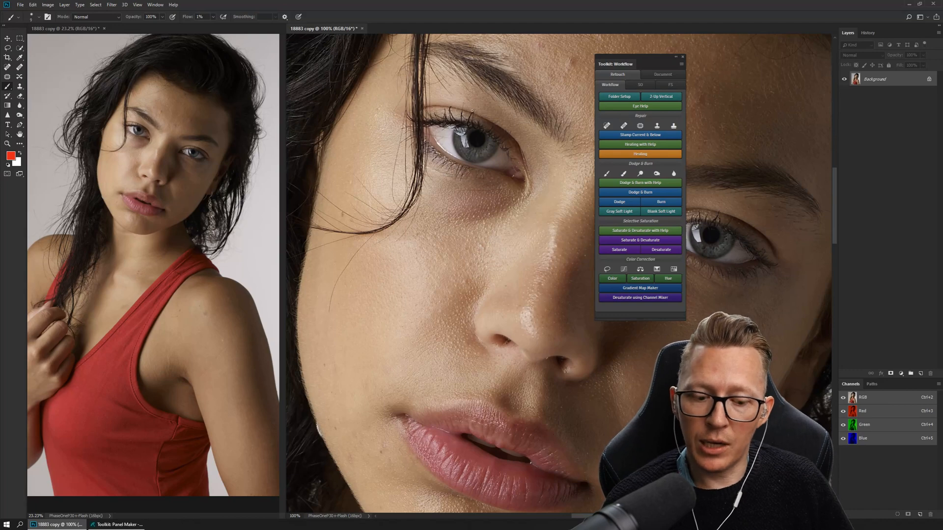
{"action": "key", "text": "ctrl+plus"}
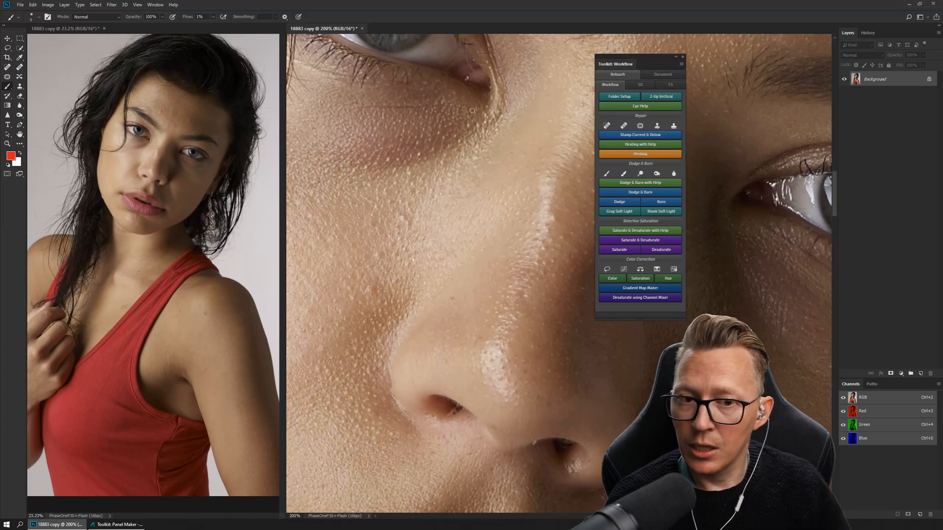
{"action": "key", "text": "ctrl+minus"}
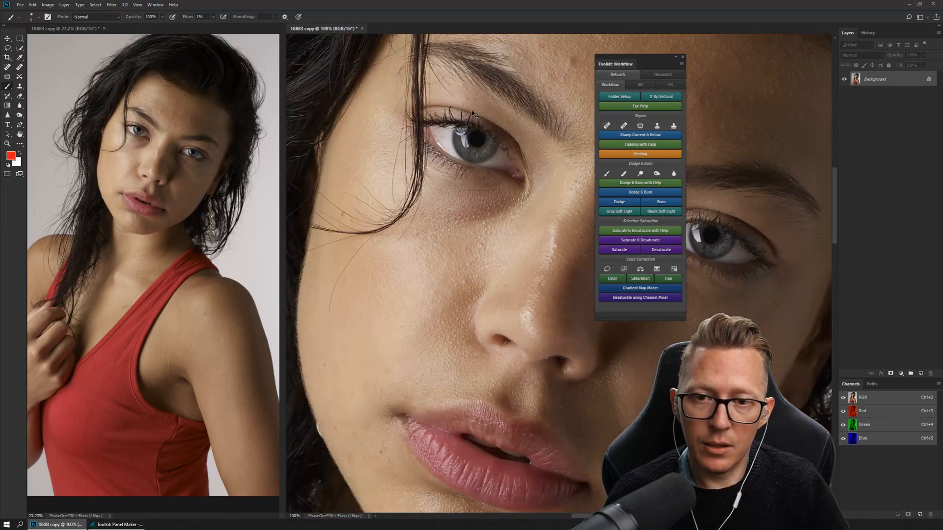
{"action": "key", "text": "ctrl+minus"}
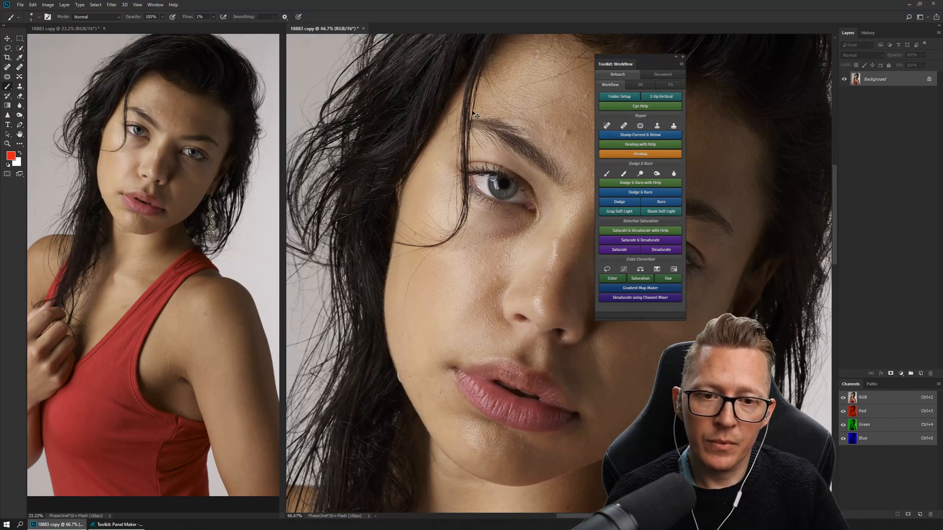
{"action": "key", "text": "ctrl+minus"}
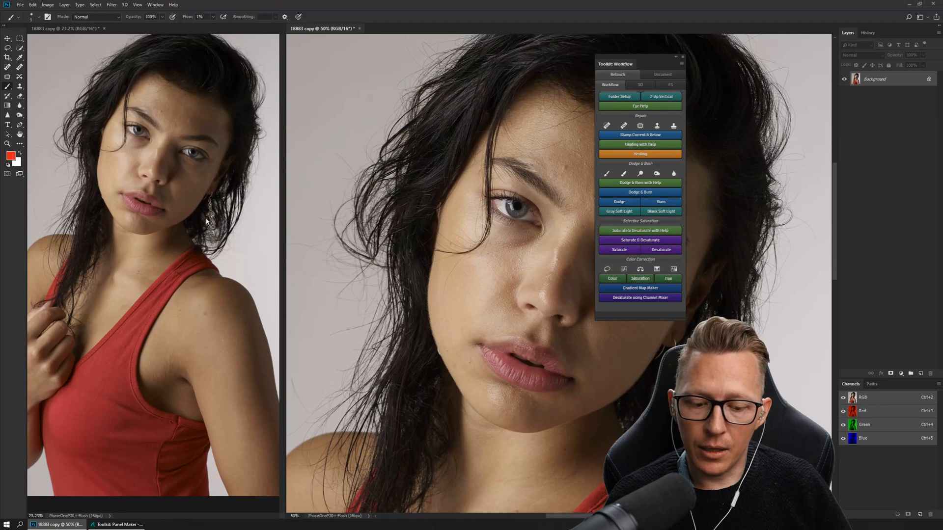
{"action": "key", "text": "ctrl+minus"}
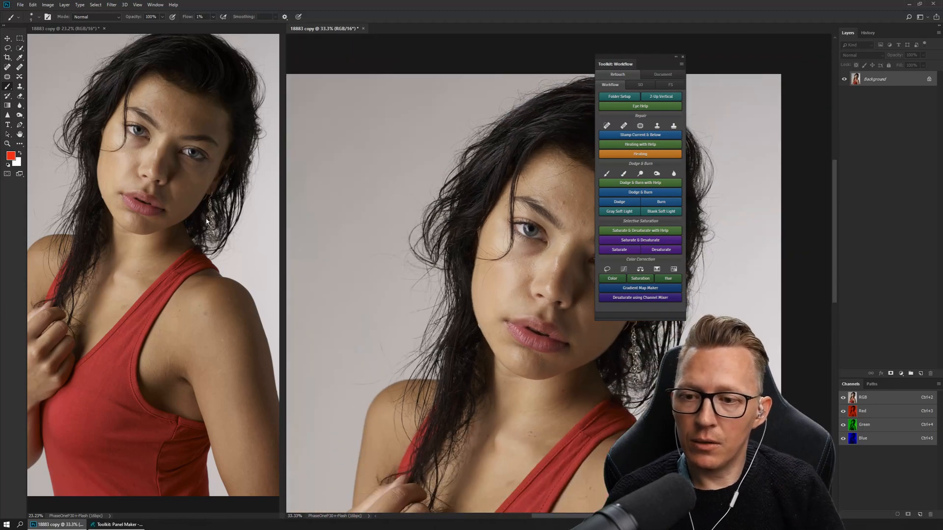
{"action": "key", "text": "ctrl+plus"}
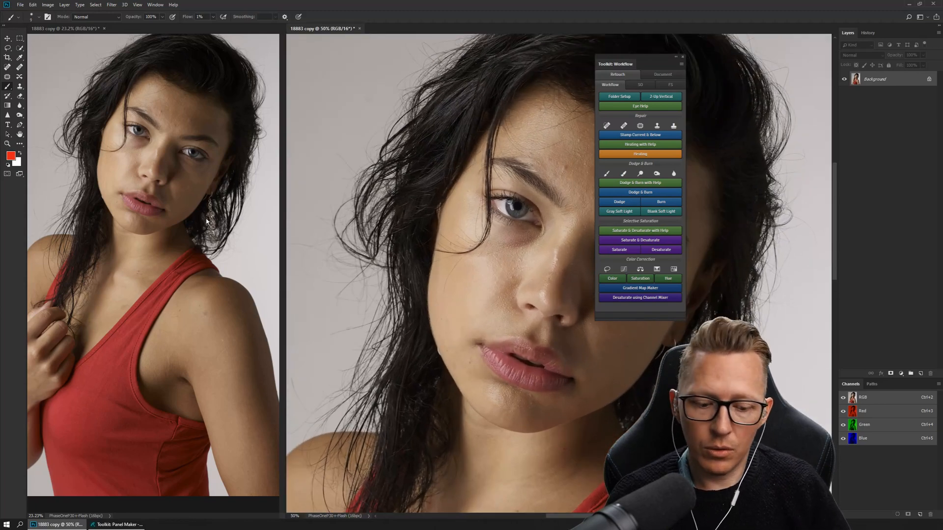
{"action": "key", "text": "ctrl+plus"}
{"action": "key", "text": "ctrl+plus"}
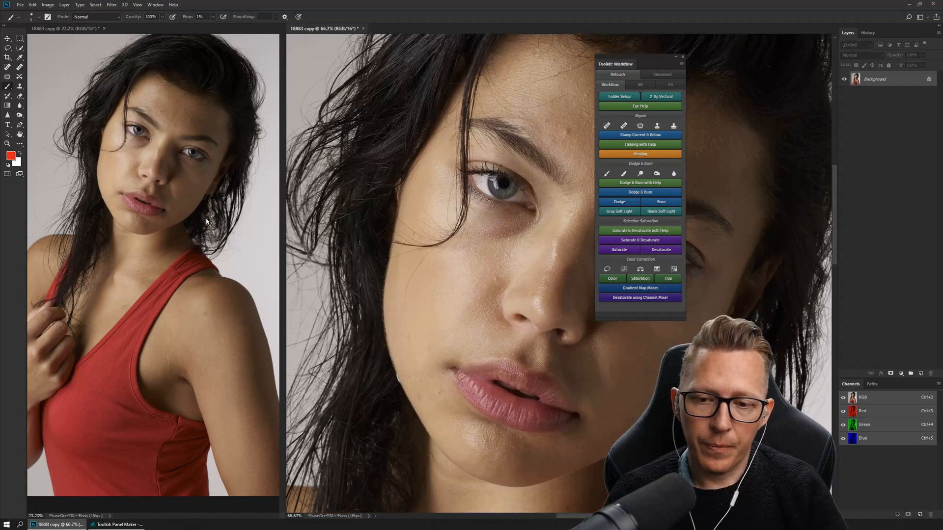
{"action": "left_click_drag", "start_coordinate": [513, 273], "coordinate": [564, 258]}
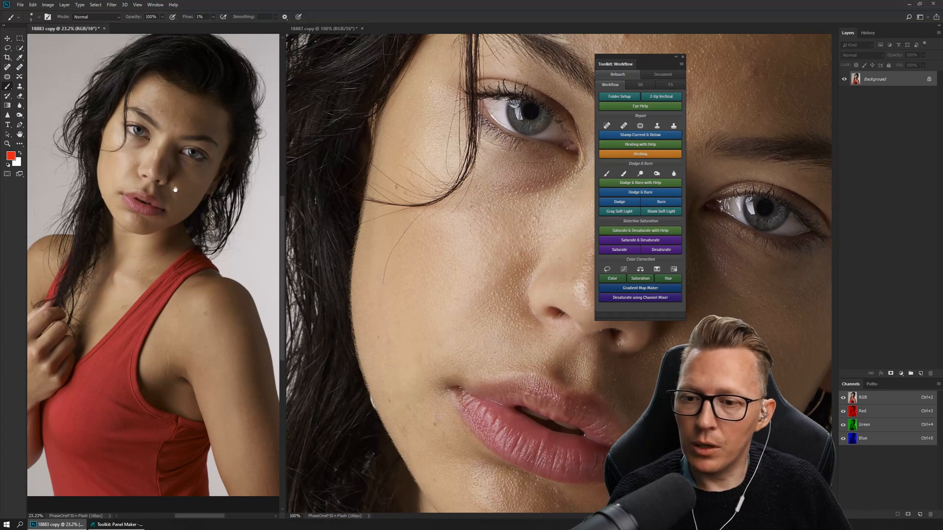
{"action": "left_click_drag", "start_coordinate": [180, 172], "coordinate": [177, 199]}
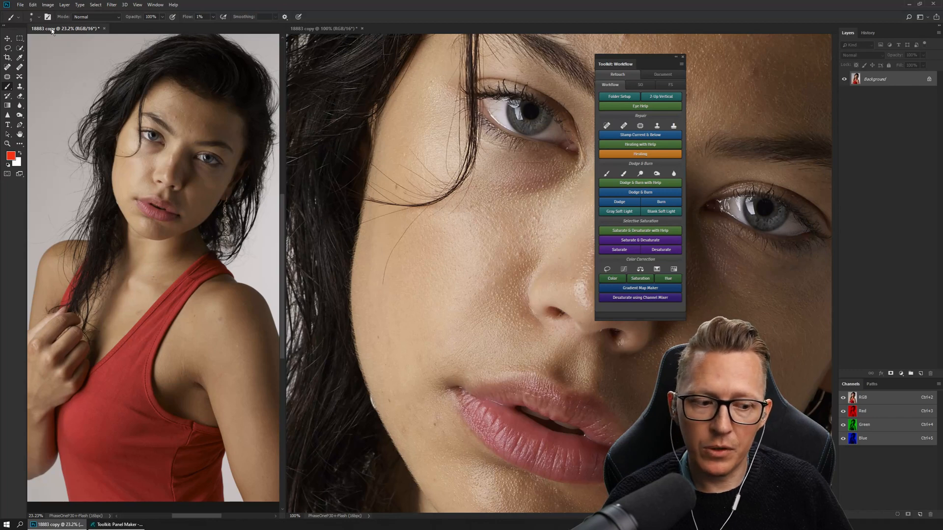
- Detach the 23.2% overview into a floating window, enlarge the brush, and place the window beside the face close-up
{"action": "left_click_drag", "start_coordinate": [51, 31], "coordinate": [218, 46]}
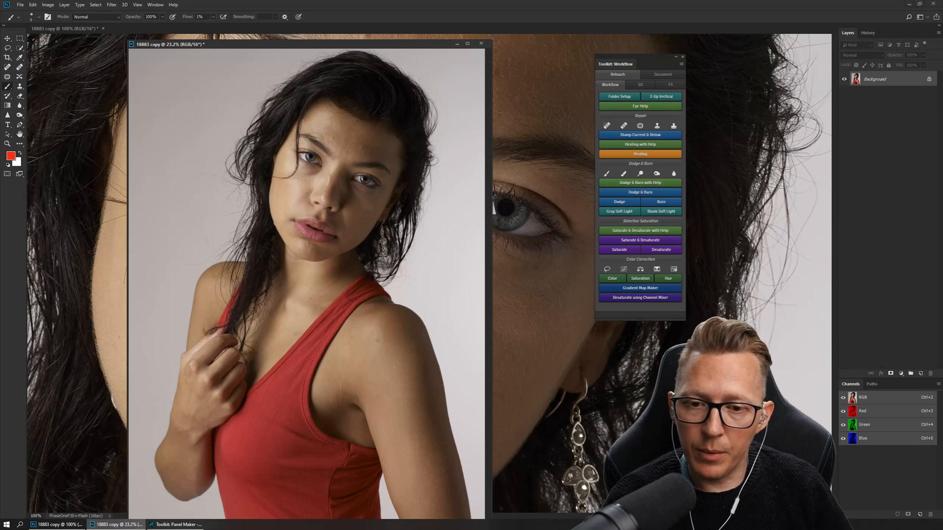
{"action": "right_click", "coordinate": [213, 143]}
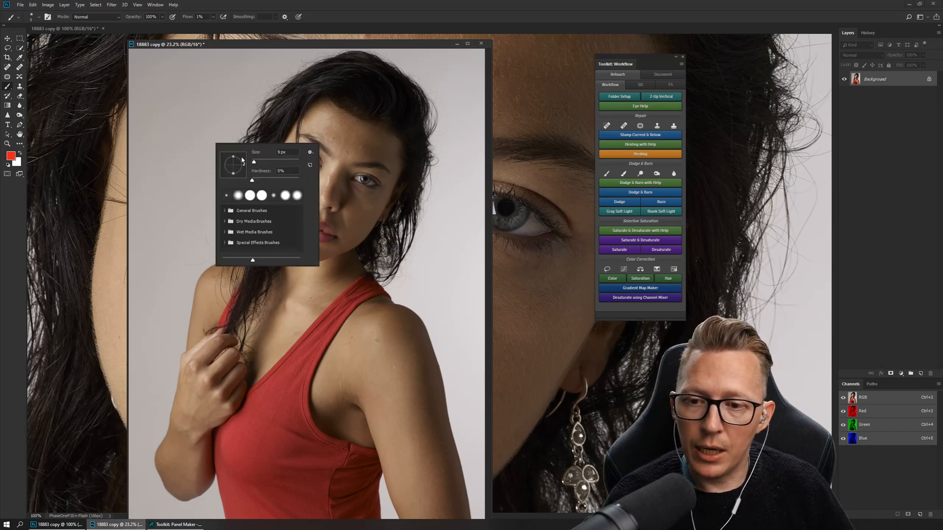
{"action": "left_click", "coordinate": [269, 161]}
{"action": "mouse_move", "coordinate": [207, 44]}
{"action": "left_mouse_down"}
{"action": "mouse_move", "coordinate": [427, 60]}
{"action": "mouse_move", "coordinate": [404, 59]}
{"action": "mouse_move", "coordinate": [455, 46]}
{"action": "left_mouse_up"}
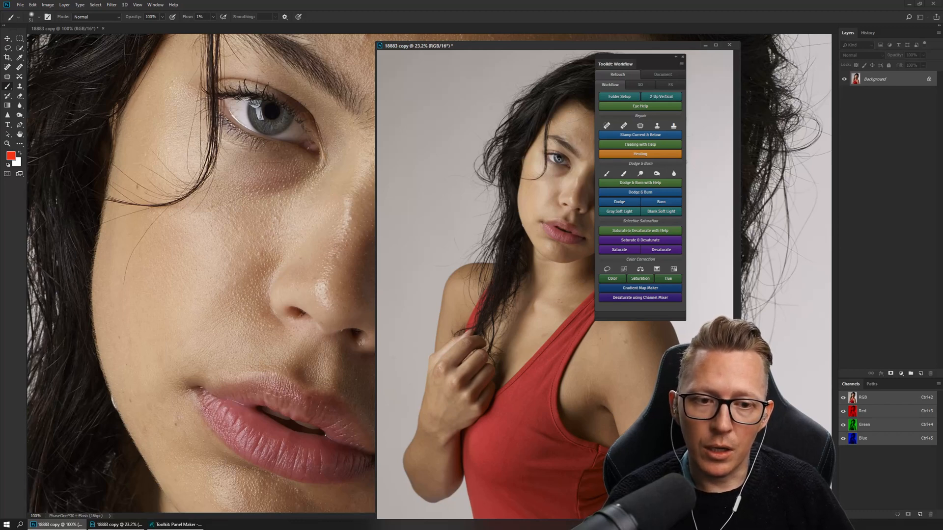
- Paint red test strokes over the eye and cheek to demonstrate the linked windows, and undo the strokes
{"action": "left_click_drag", "start_coordinate": [524, 229], "coordinate": [554, 153]}
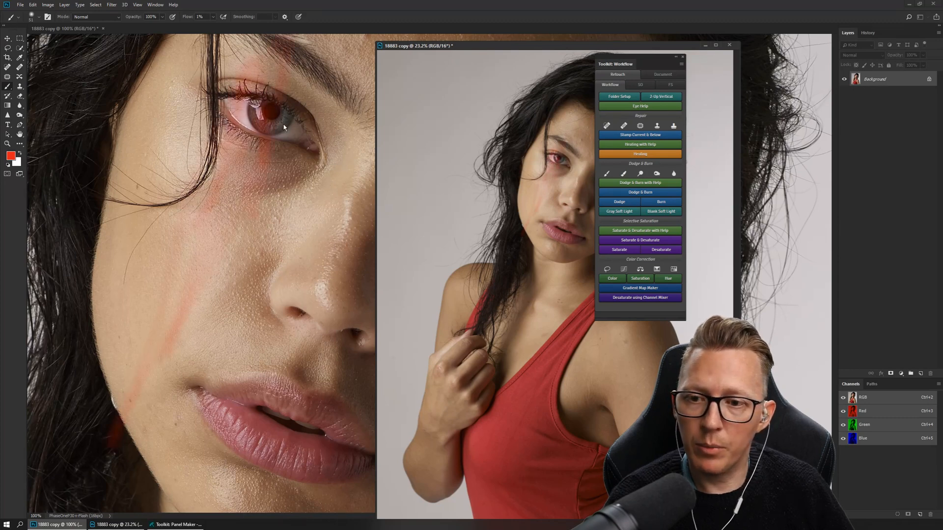
{"action": "left_click", "coordinate": [234, 142]}
{"action": "mouse_move", "coordinate": [168, 159]}
{"action": "left_mouse_down"}
{"action": "mouse_move", "coordinate": [241, 103]}
{"action": "mouse_move", "coordinate": [169, 114]}
{"action": "mouse_move", "coordinate": [236, 150]}
{"action": "mouse_move", "coordinate": [194, 248]}
{"action": "mouse_move", "coordinate": [229, 366]}
{"action": "mouse_move", "coordinate": [231, 416]}
{"action": "mouse_move", "coordinate": [299, 425]}
{"action": "mouse_move", "coordinate": [264, 377]}
{"action": "mouse_move", "coordinate": [178, 355]}
{"action": "mouse_move", "coordinate": [175, 340]}
{"action": "mouse_move", "coordinate": [210, 312]}
{"action": "mouse_move", "coordinate": [244, 260]}
{"action": "left_mouse_up"}
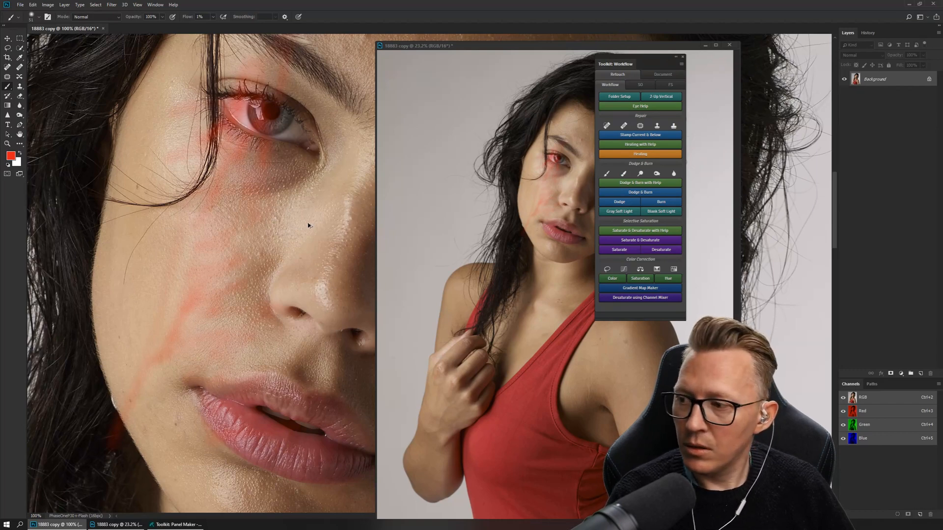
{"action": "key", "text": "ctrl+z"}
{"action": "key", "text": "ctrl+z"}
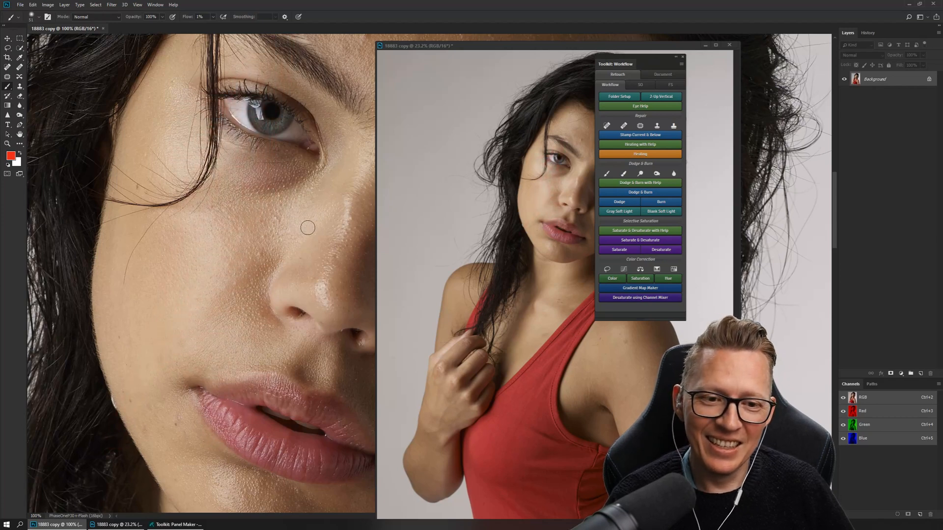
- Close the floating overview window and show the portrait at 25% in the remaining window
{"action": "left_click", "coordinate": [729, 44]}
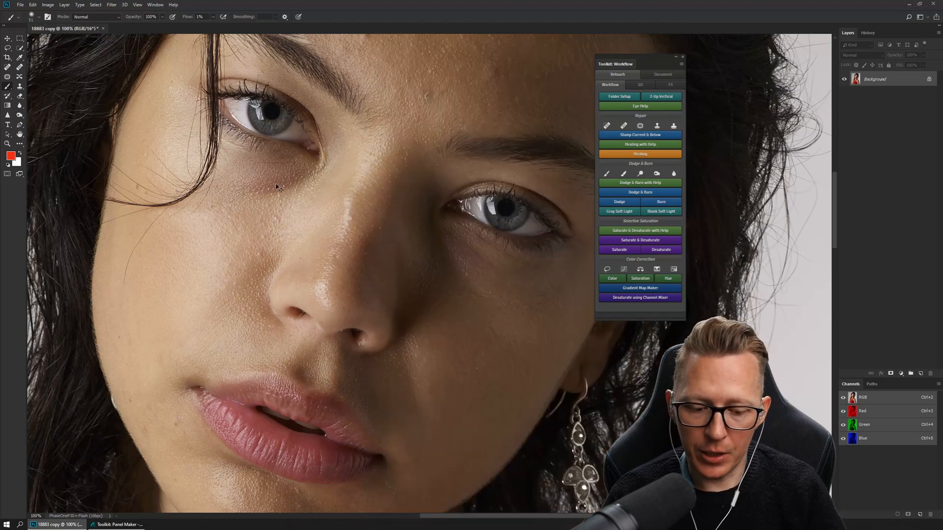
{"action": "key", "text": "ctrl+minus"}
{"action": "key", "text": "ctrl+minus"}
{"action": "key", "text": "ctrl+minus"}
{"action": "key", "text": "ctrl+minus"}
{"action": "key", "text": "ctrl+minus"}
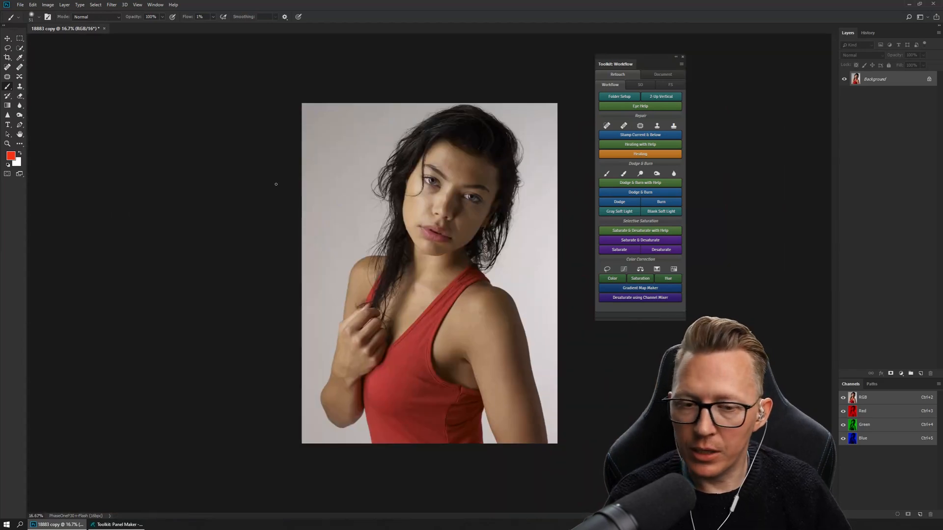
{"action": "key", "text": "ctrl+plus"}
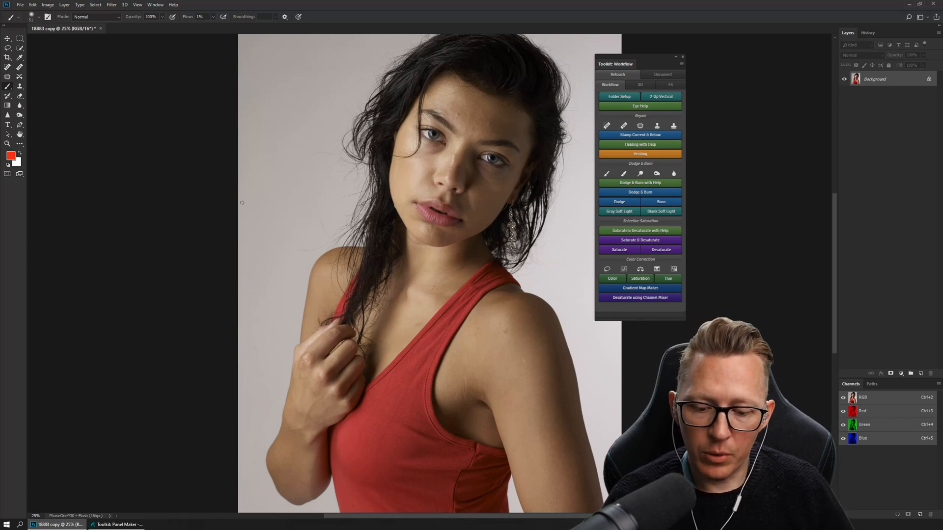
- Rotate the canvas view until the portrait is nearly upside down, and reset the rotation to 0°
{"action": "key", "text": "r"}
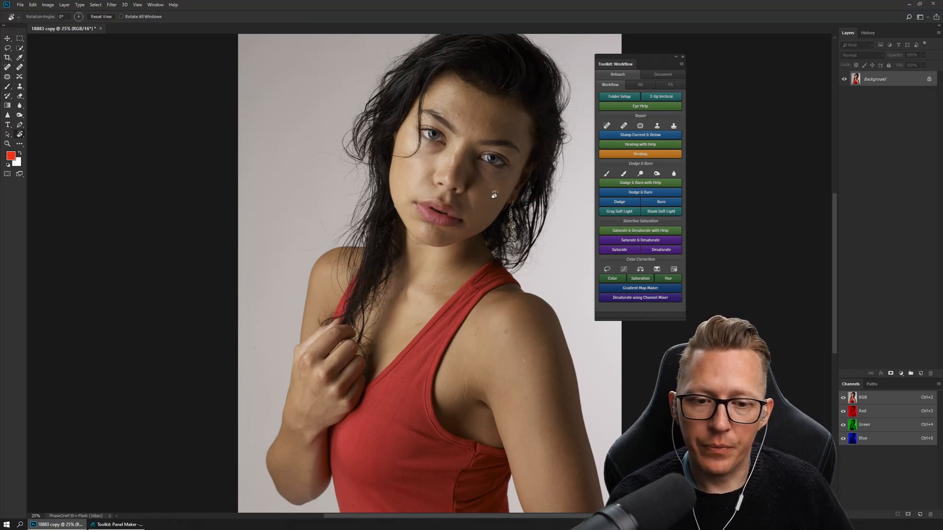
{"action": "left_click_drag", "start_coordinate": [517, 134], "coordinate": [415, 338]}
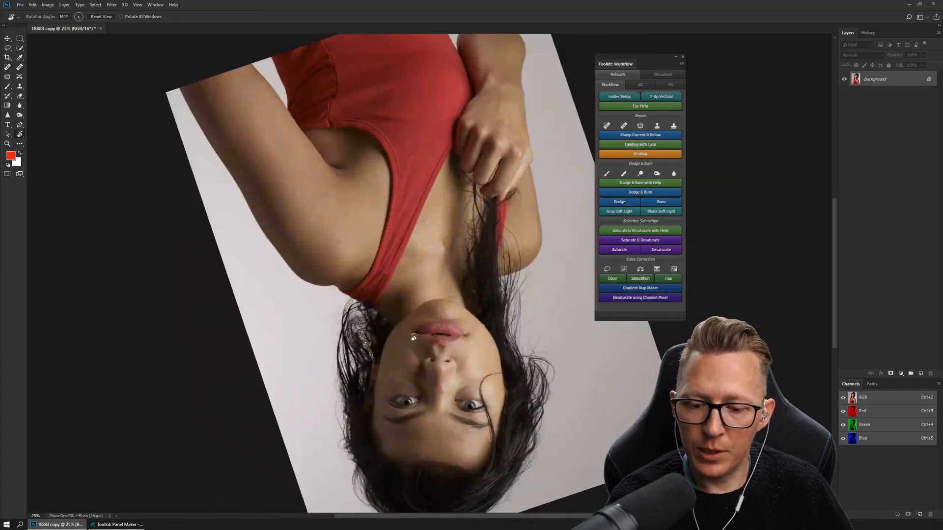
{"action": "key", "text": "Escape"}
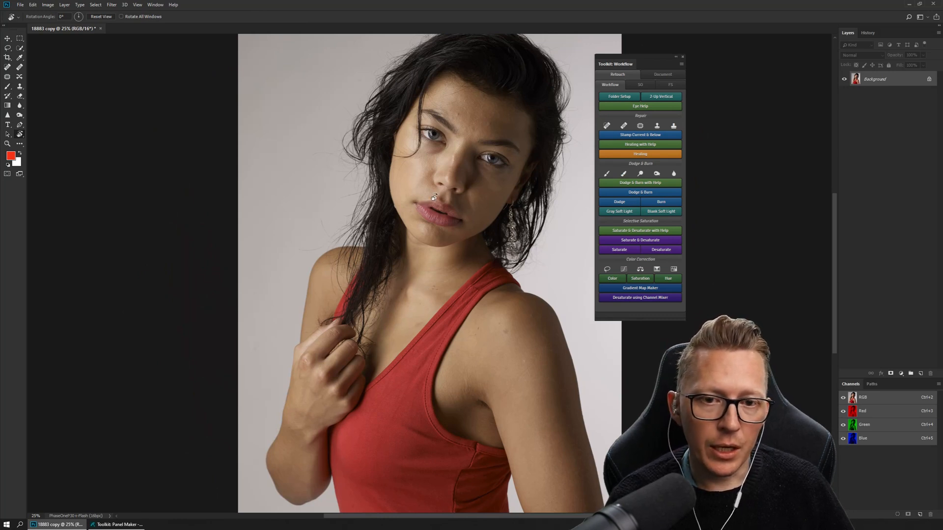
{"action": "left_click_drag", "start_coordinate": [462, 201], "coordinate": [382, 188]}
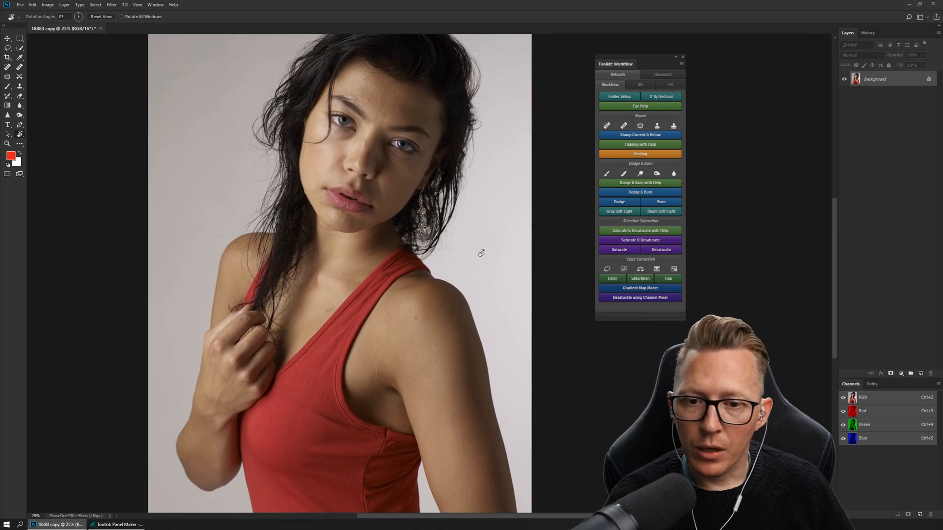